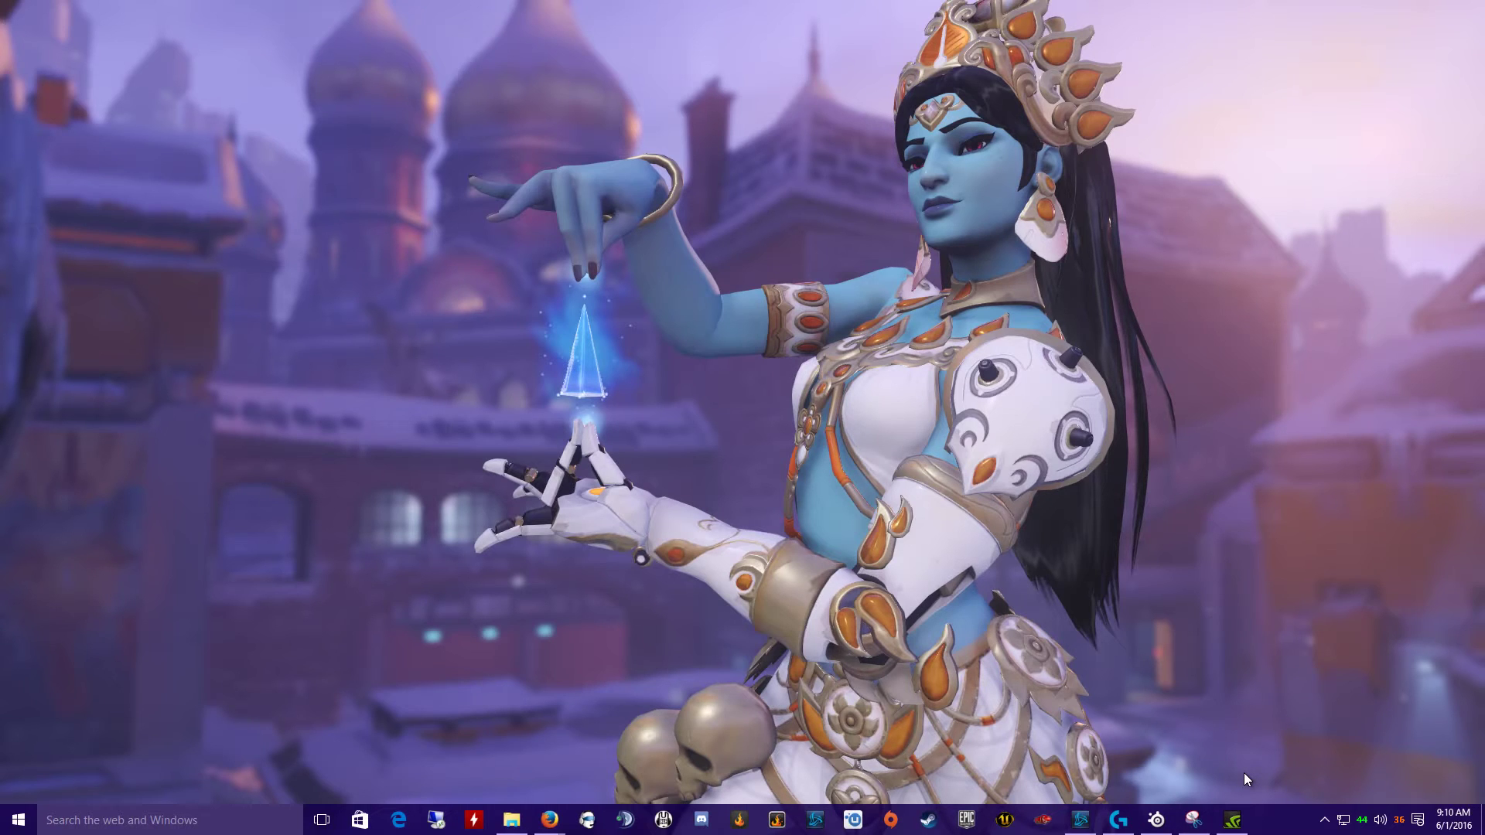
Step: Open Logitech Gaming Software from the tray to see the G602's Overwatch button assignments
click(1122, 821)
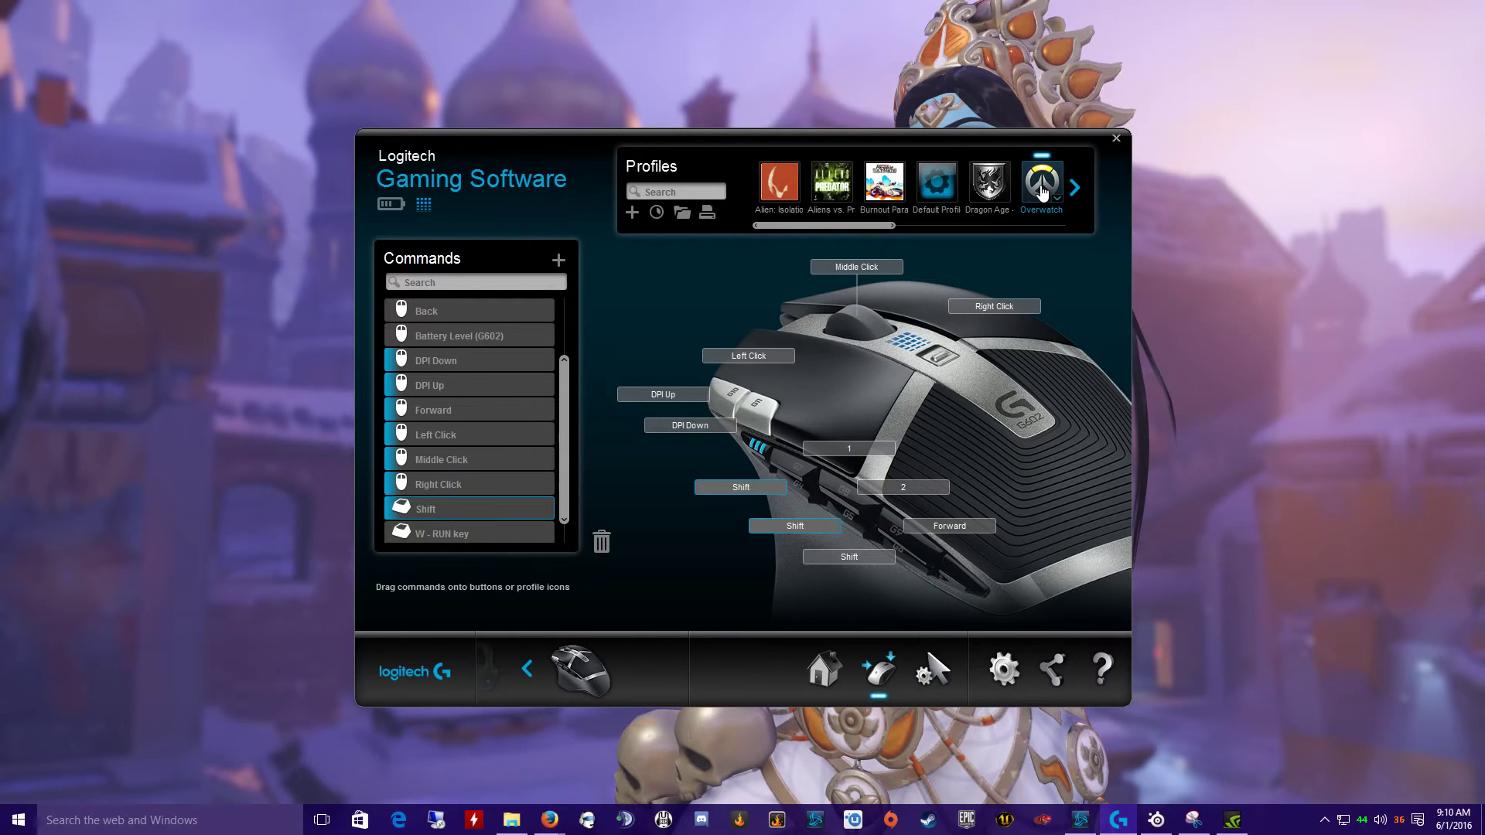
Step: Add a 'W toggle' keystroke command for the W key with Toggle repeat and 0 delay
click(558, 262)
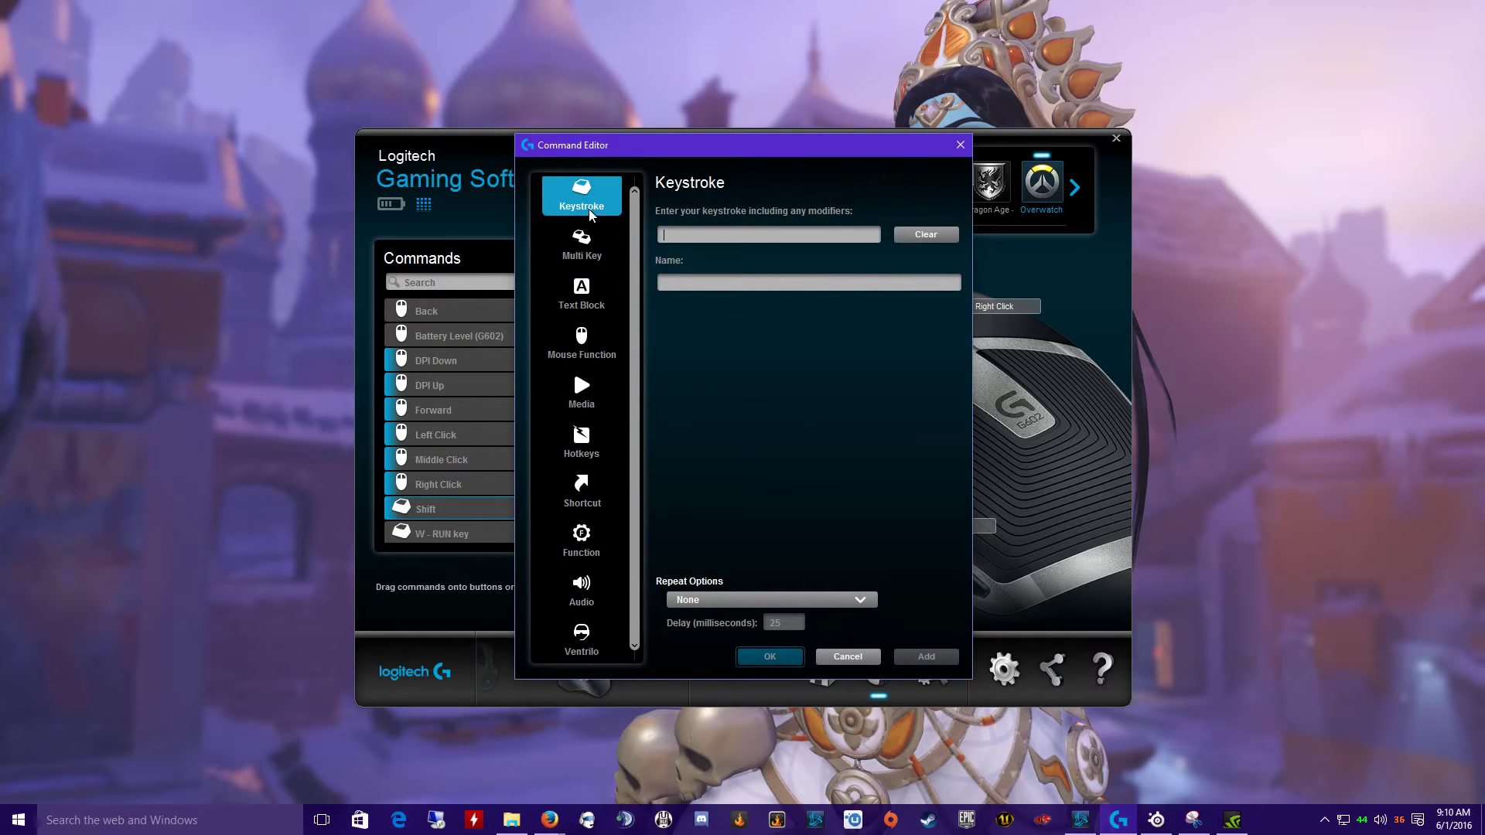
click(696, 226)
key(w)
click(692, 286)
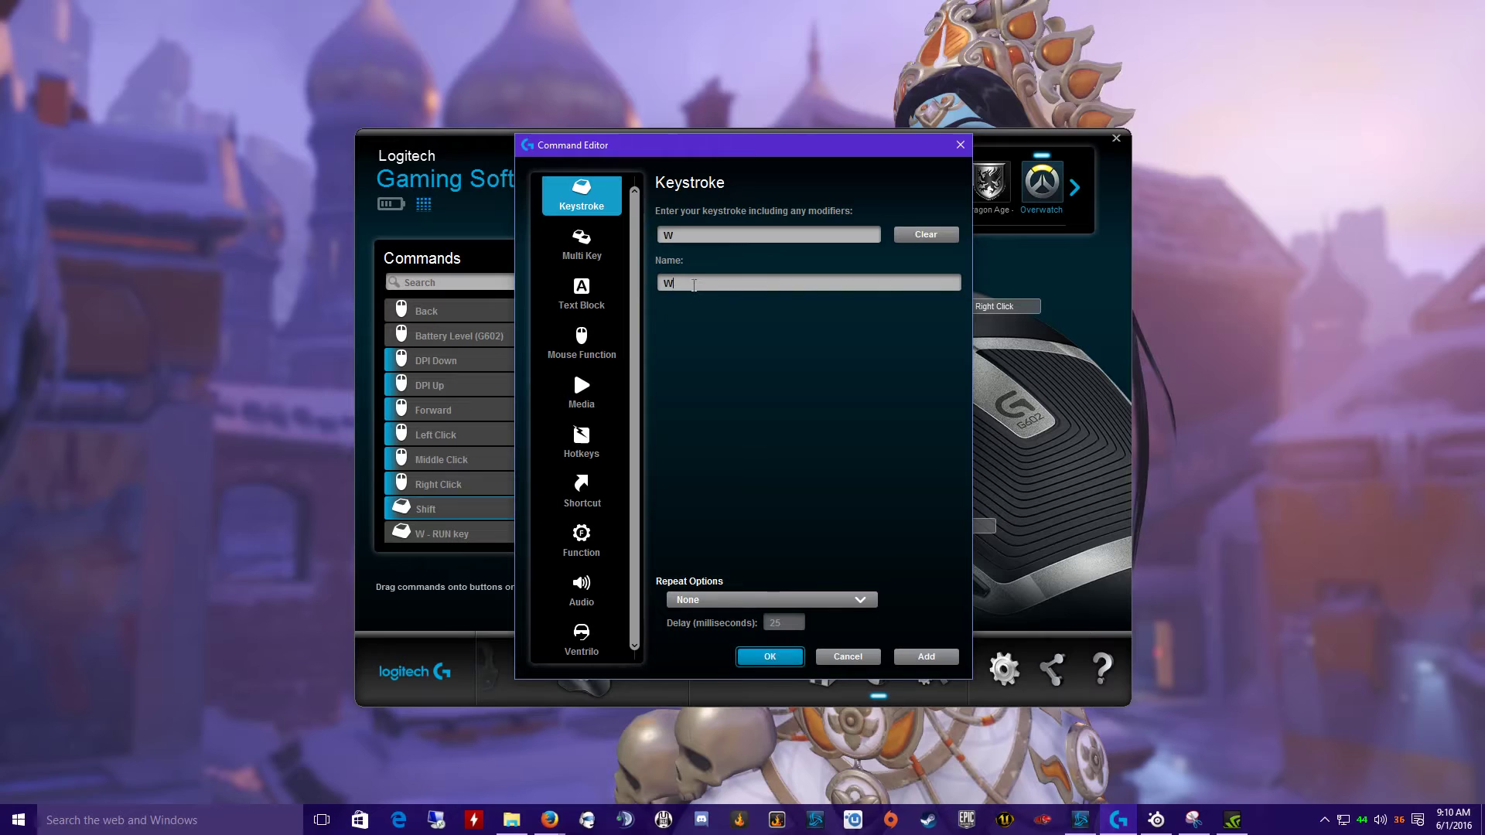
text( to)
text(ggle)
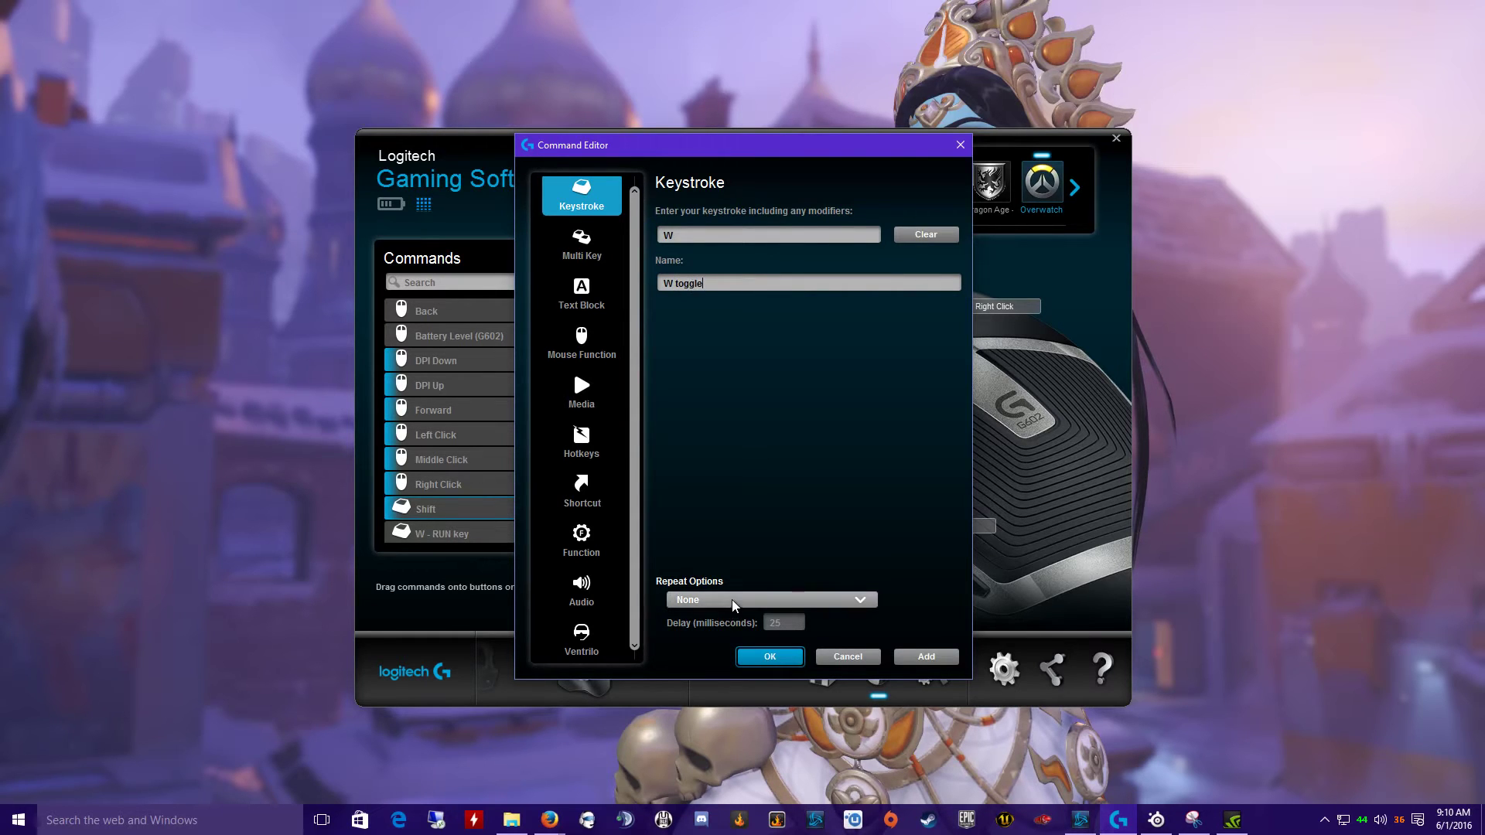
click(731, 600)
click(715, 636)
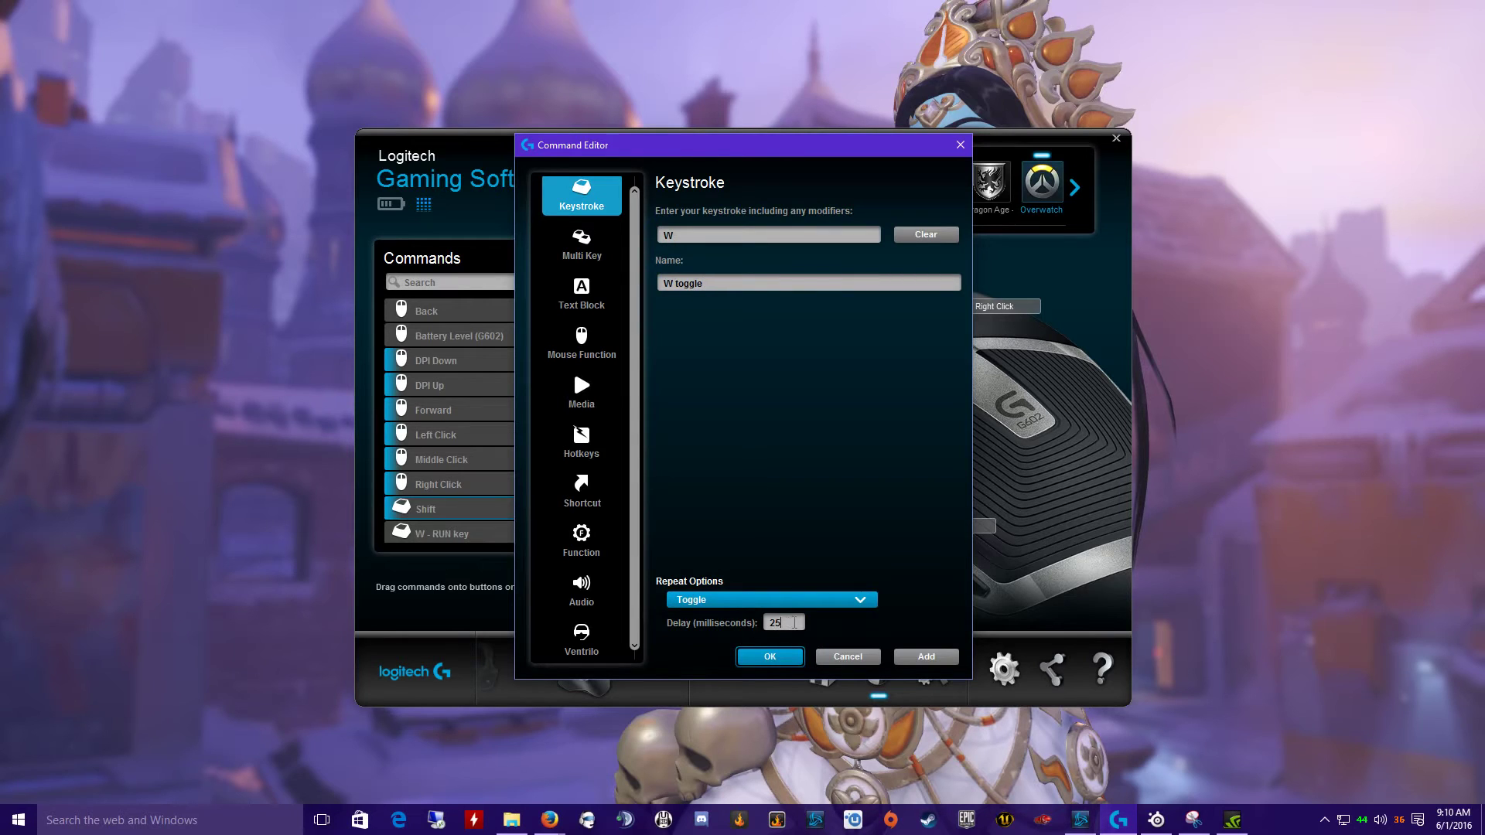
text(0)
click(769, 656)
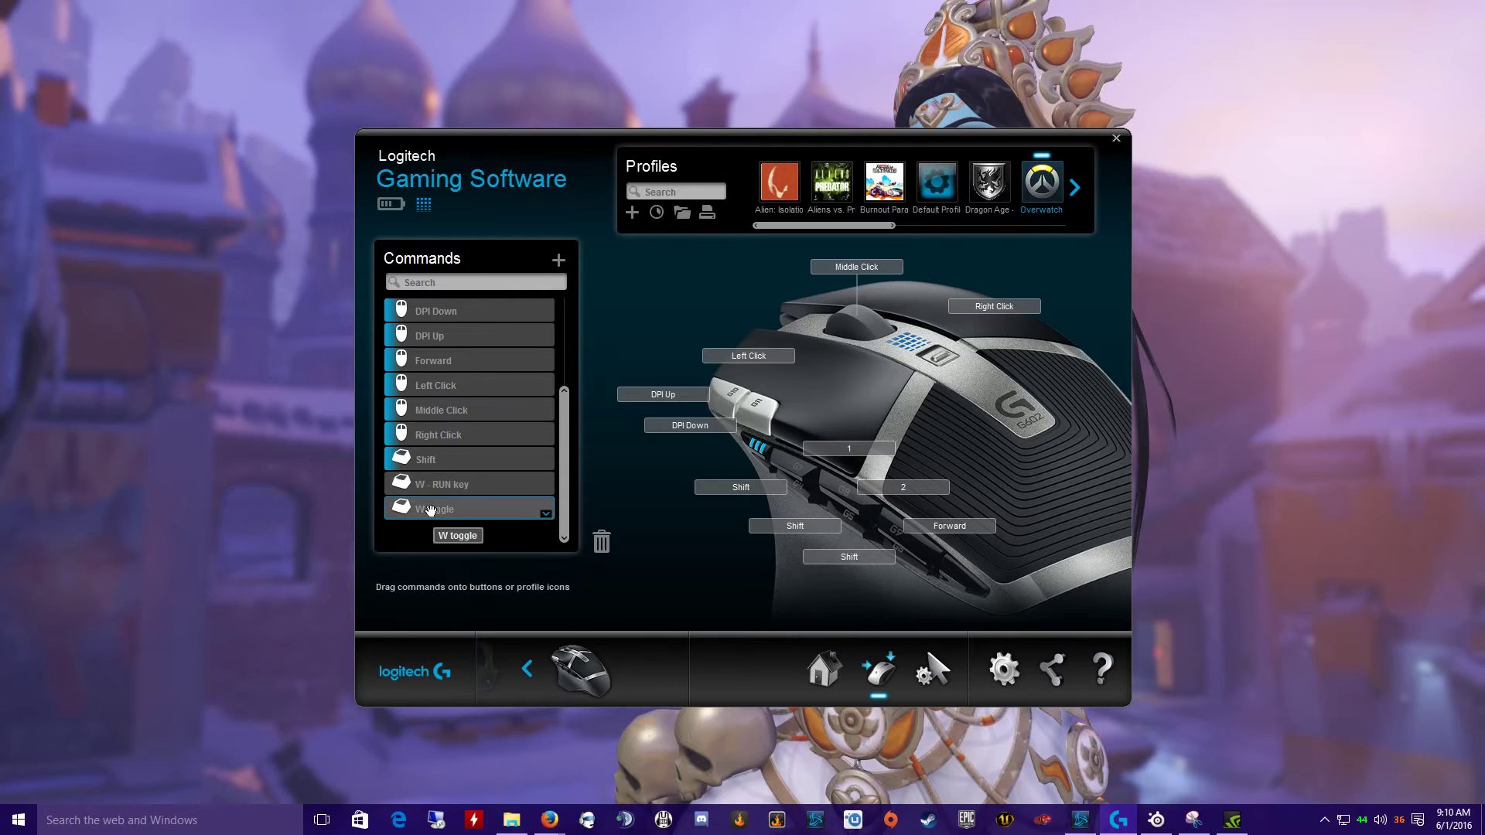
Step: Drag 'W toggle' onto the G602's bottom Shift side button
drag(401, 510, 856, 556)
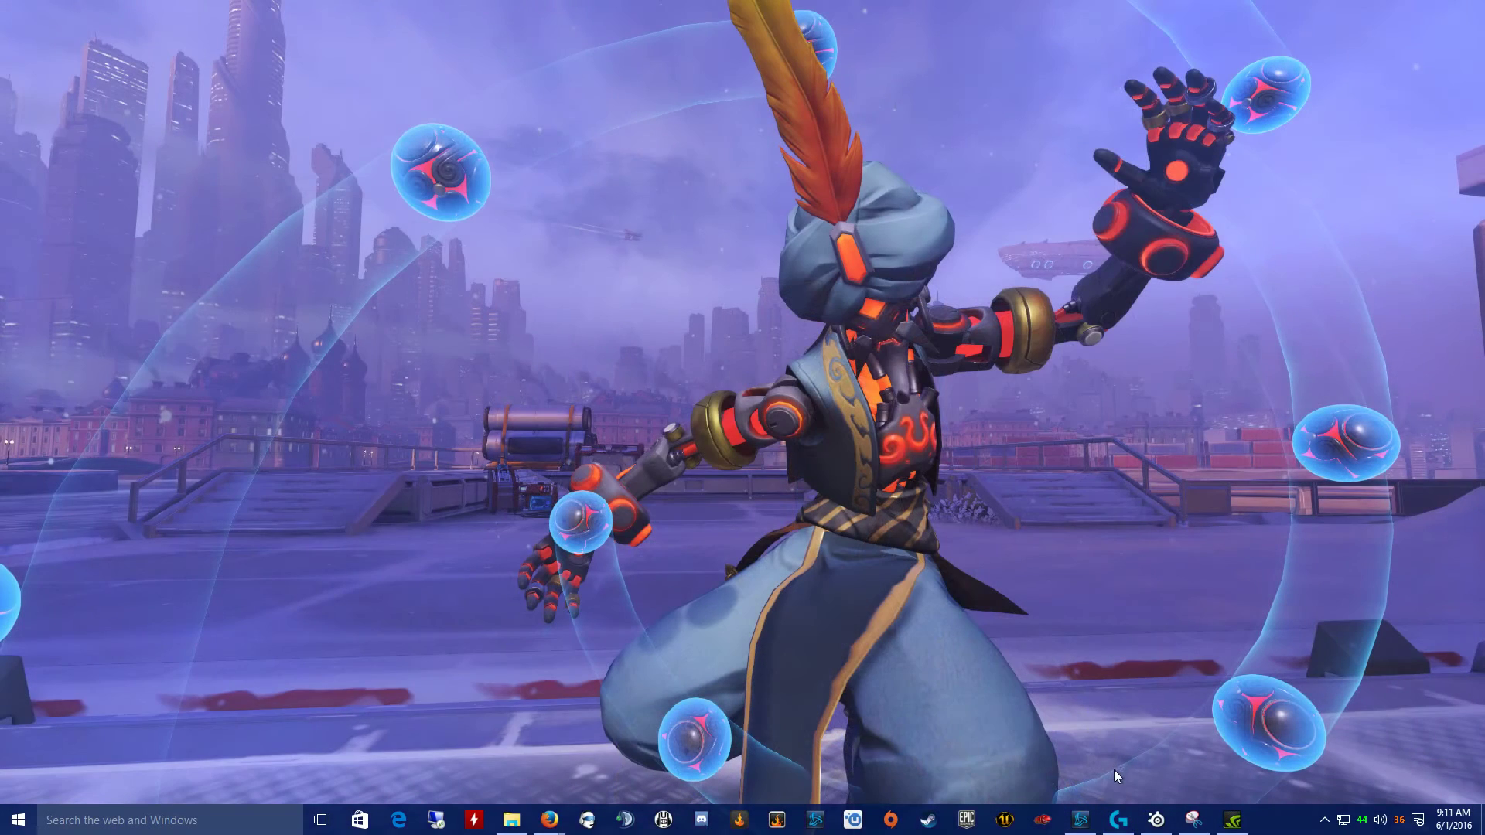
Step: Launch SteelSeries Engine 3 from the tray and select the APEX [RAW] keyboard
click(1155, 819)
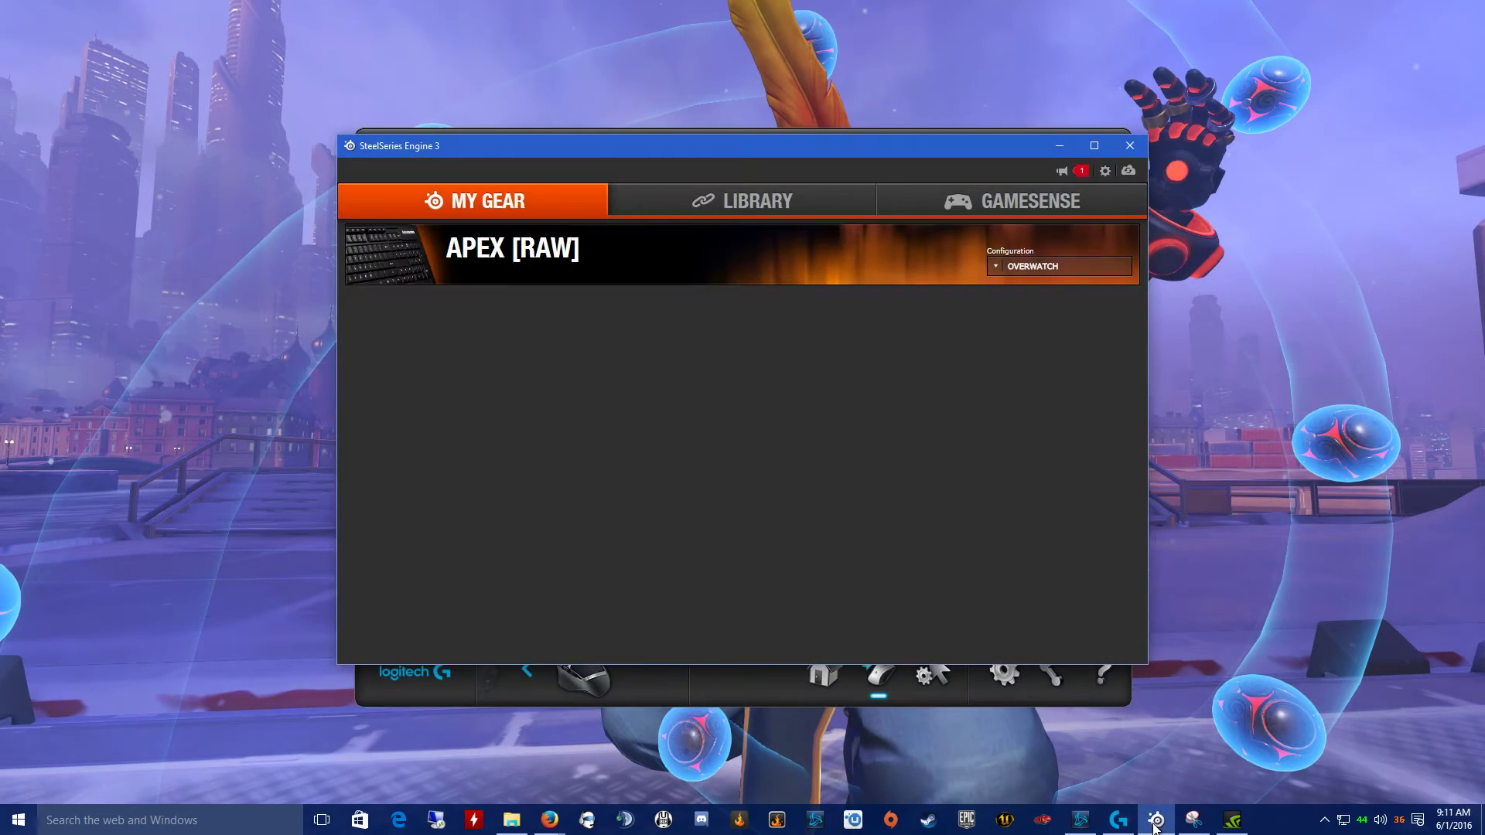
mouse_move(743, 252)
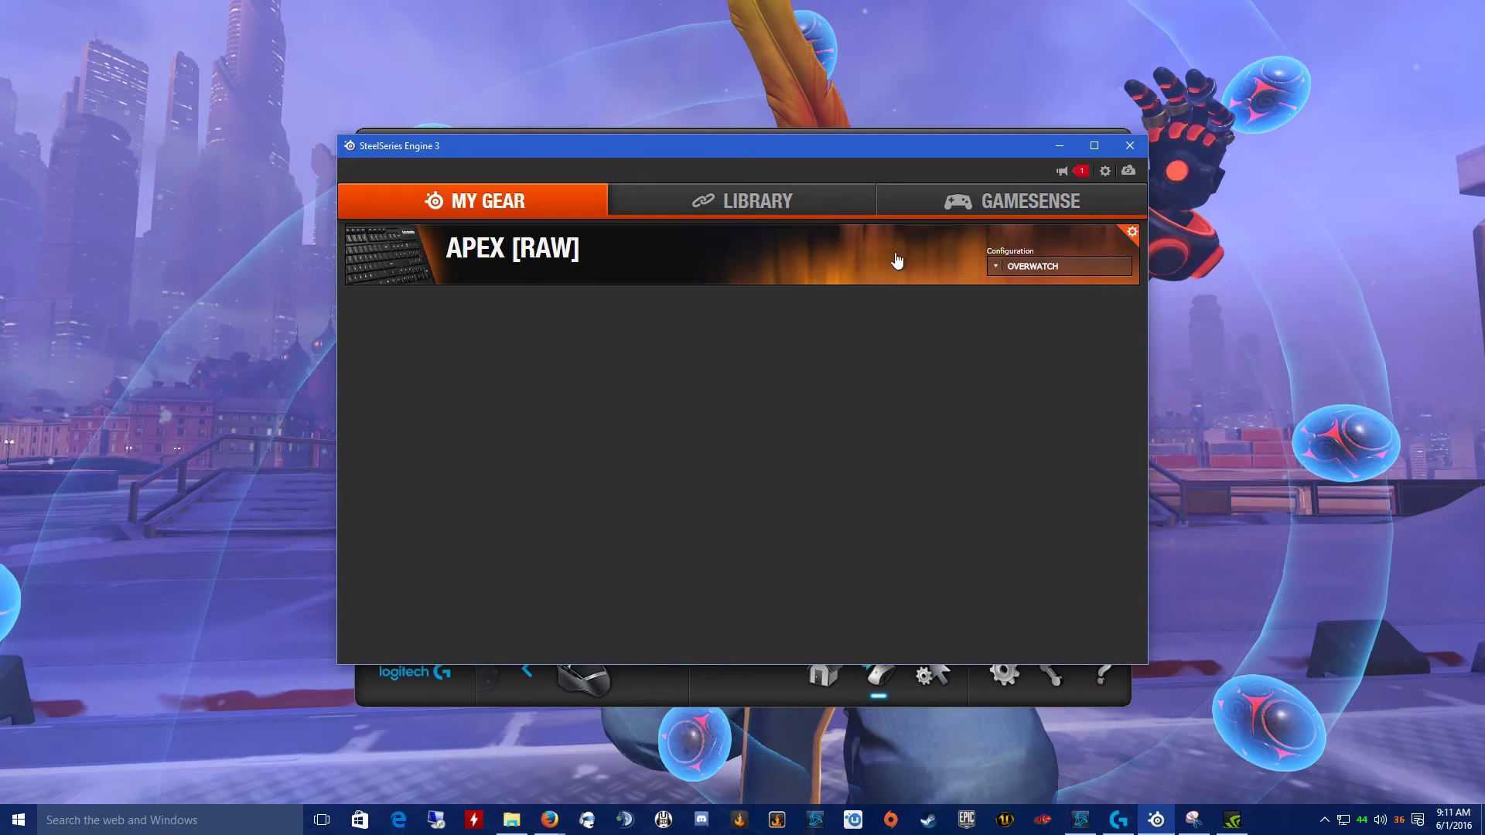
click(665, 256)
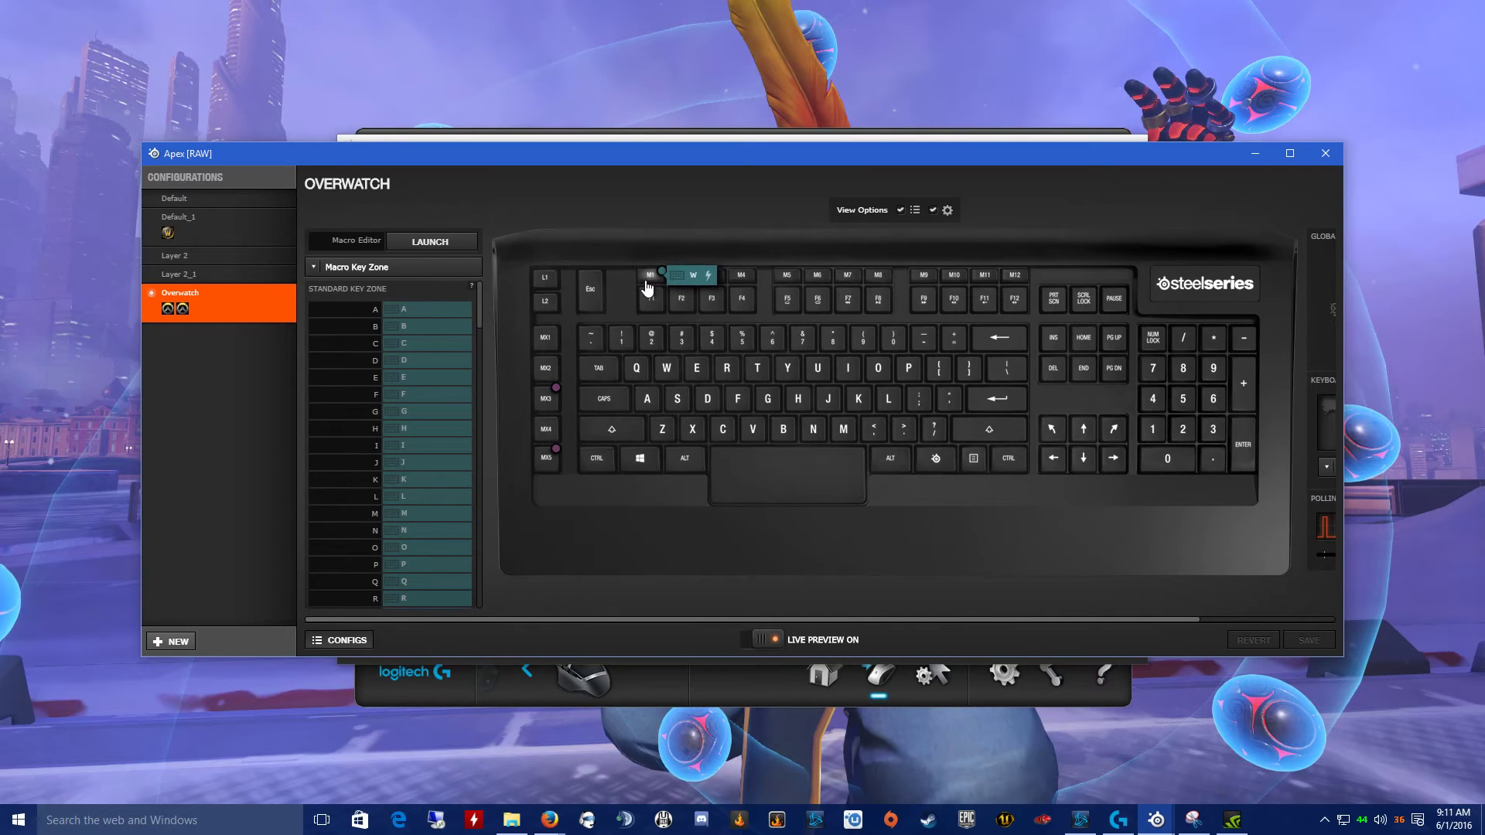
Step: Bind M4 to the Alphanumeric W keyboard button with Toggle Hold playback mode
click(749, 283)
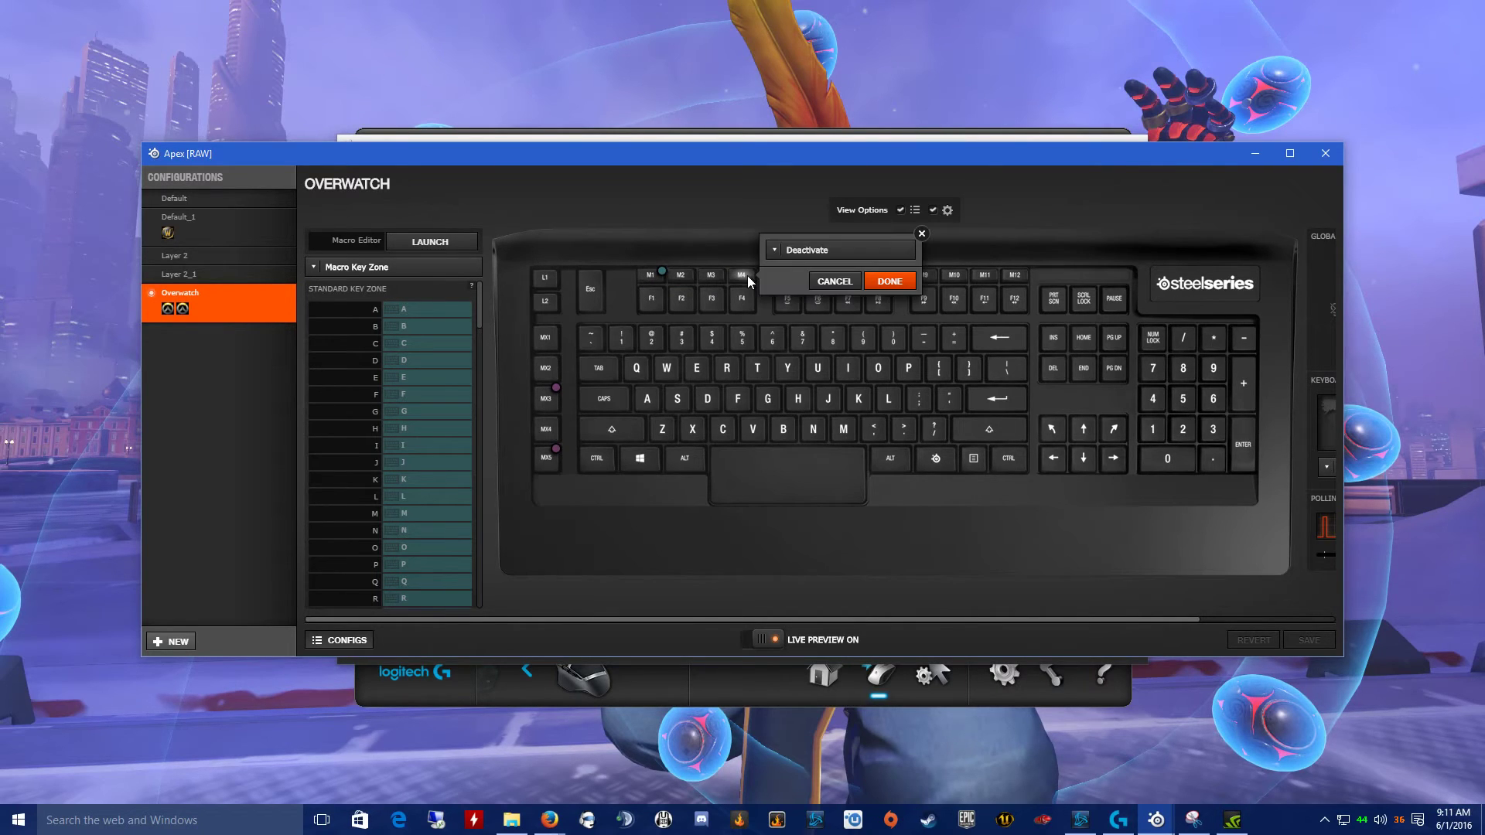
click(816, 253)
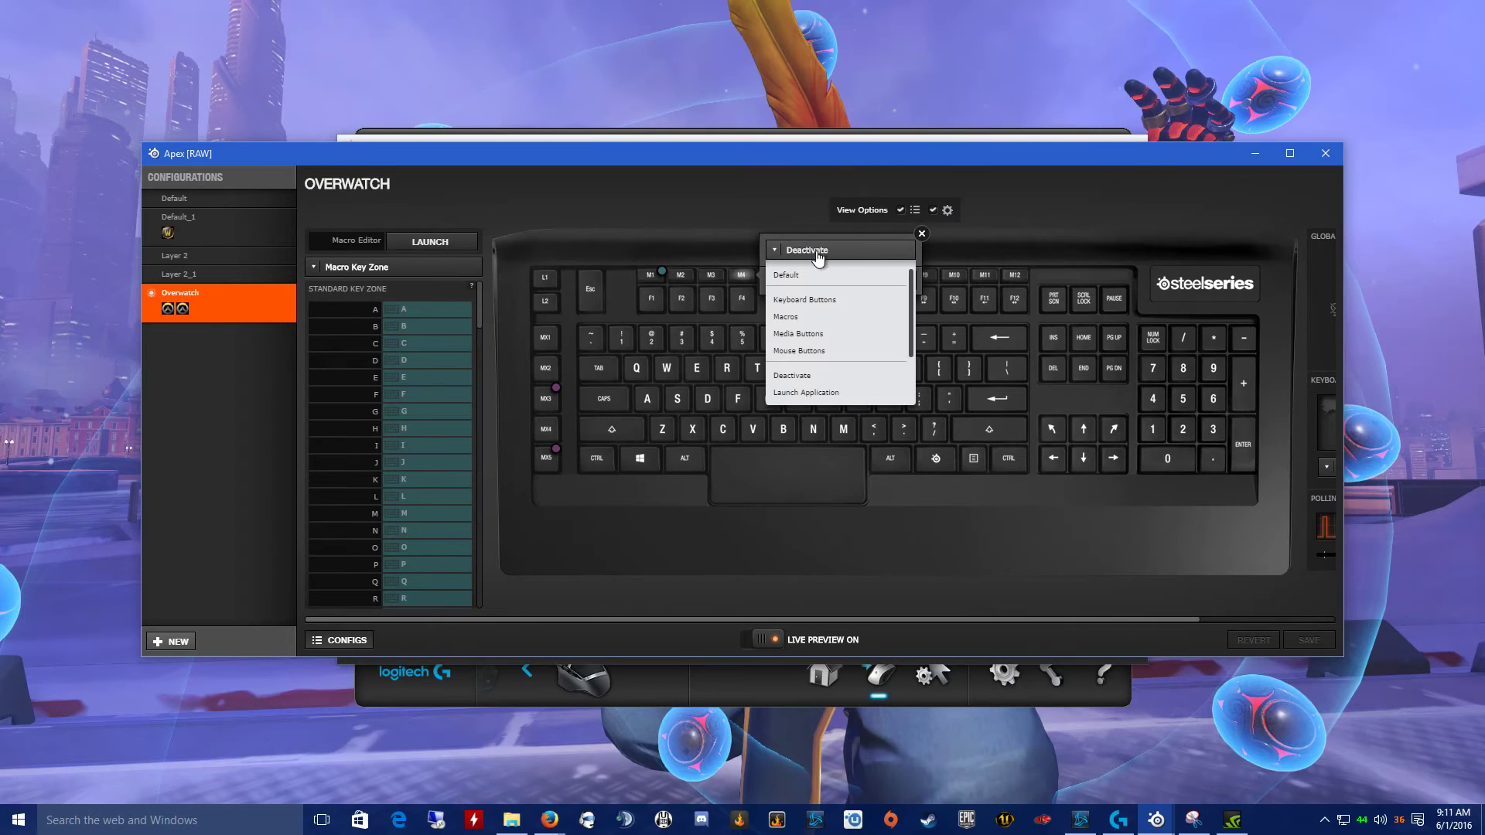
click(820, 302)
click(830, 297)
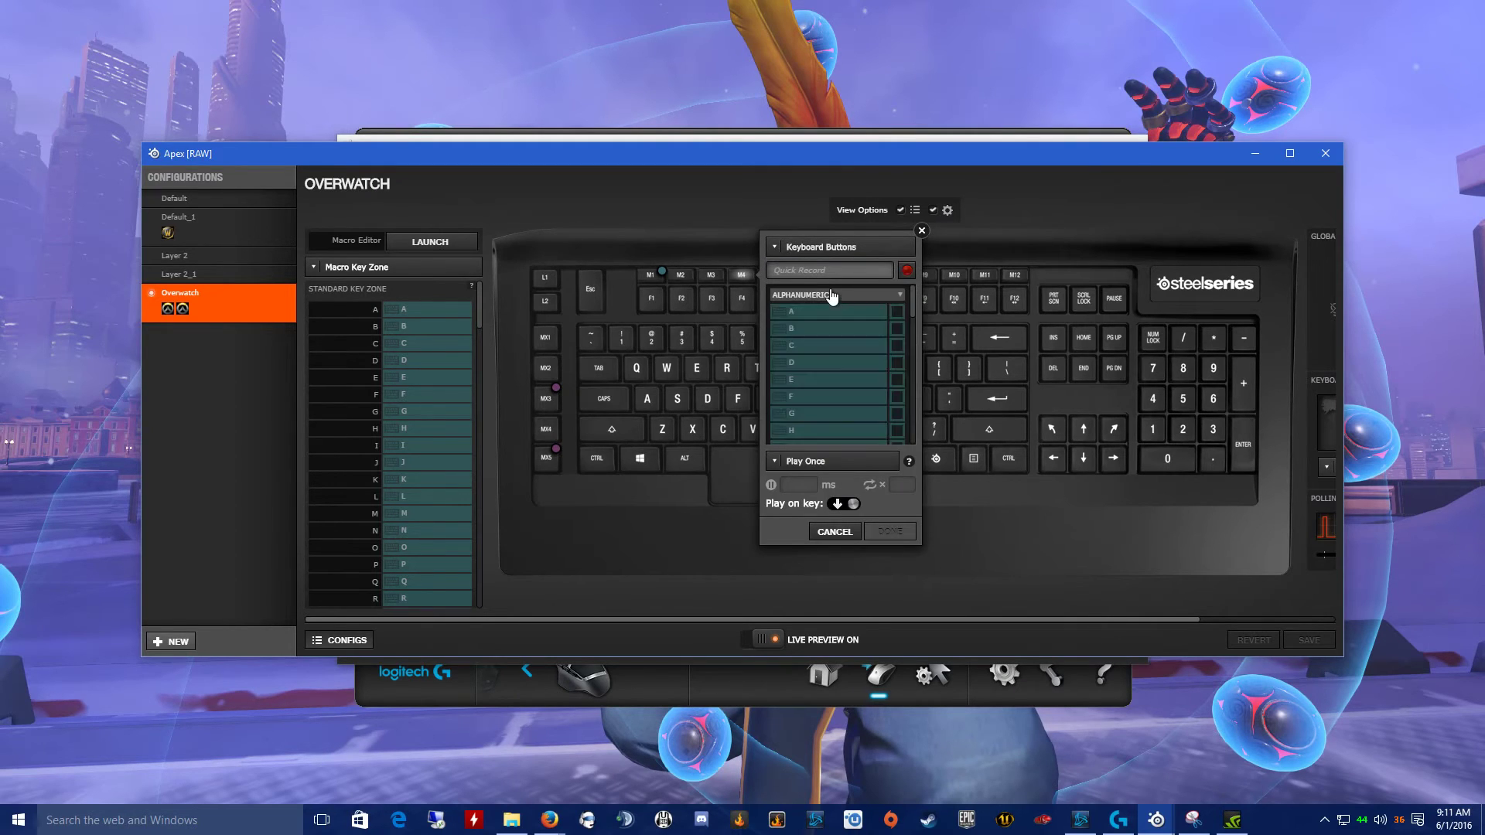
scroll(834, 353, down, 5)
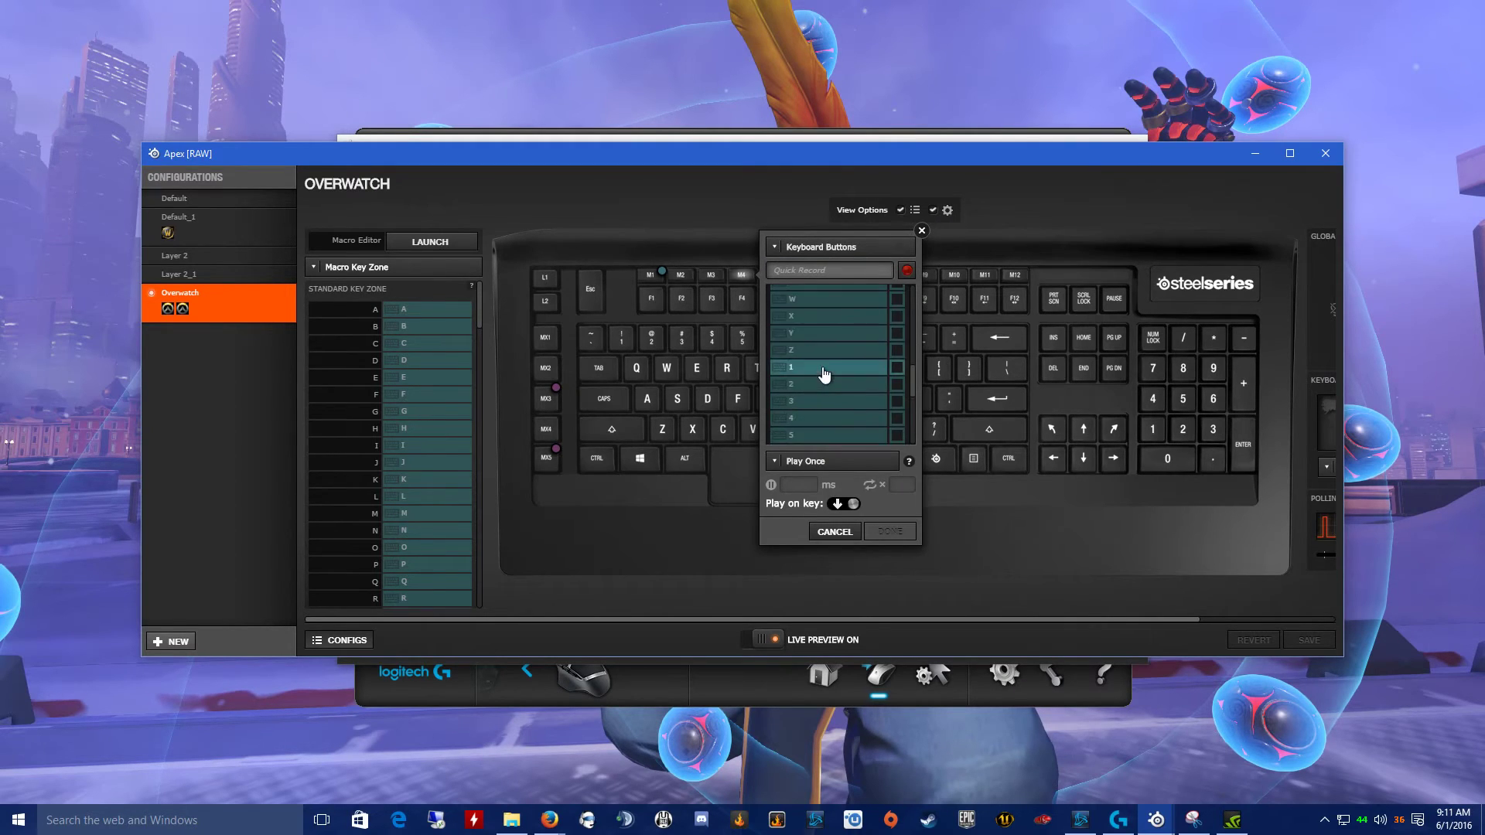
click(896, 300)
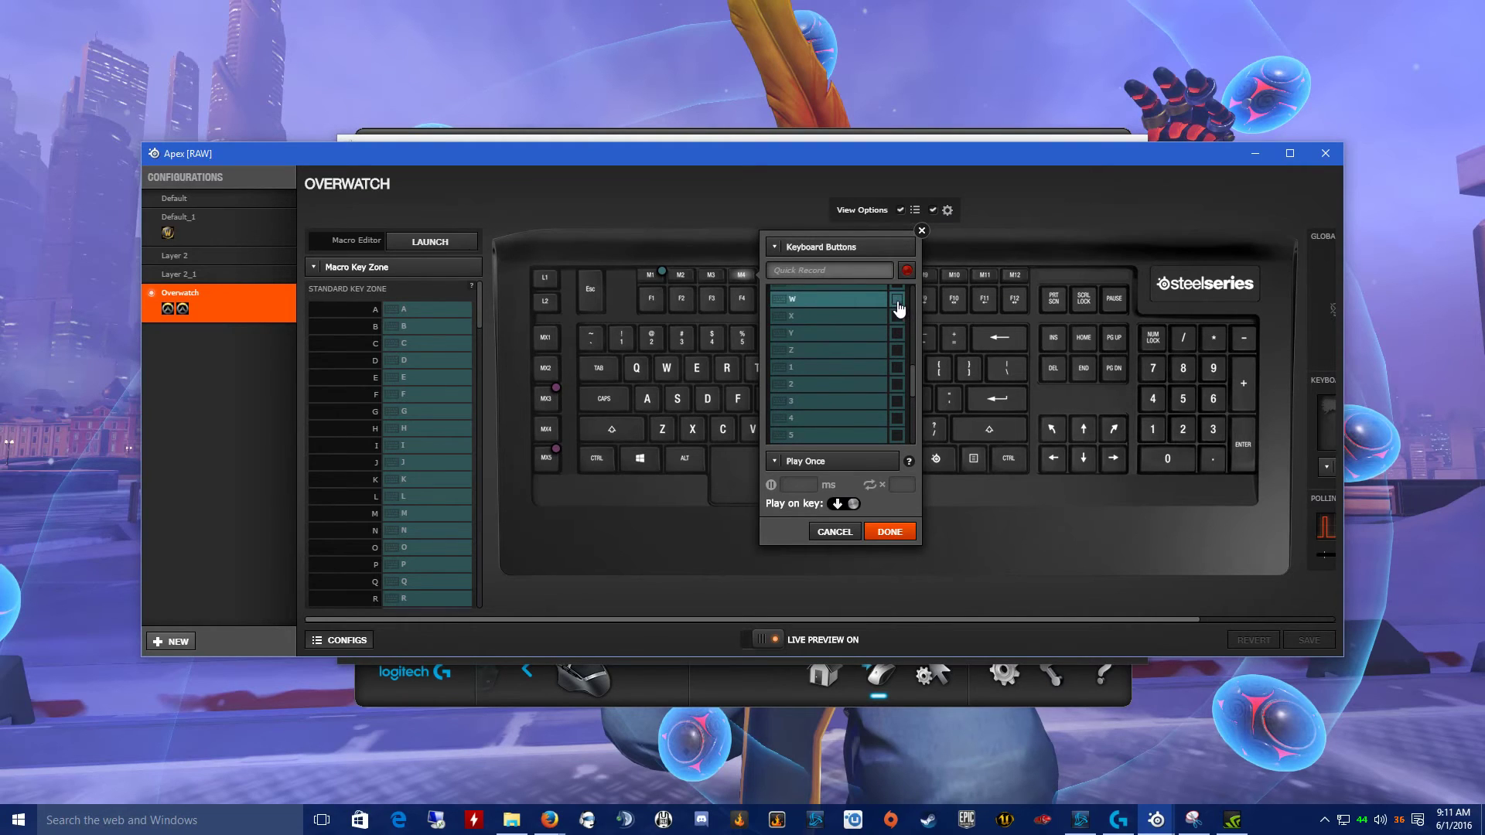
click(826, 461)
click(817, 550)
Step: Confirm and save the M4 binding, then show the desktop with Win+D
click(888, 535)
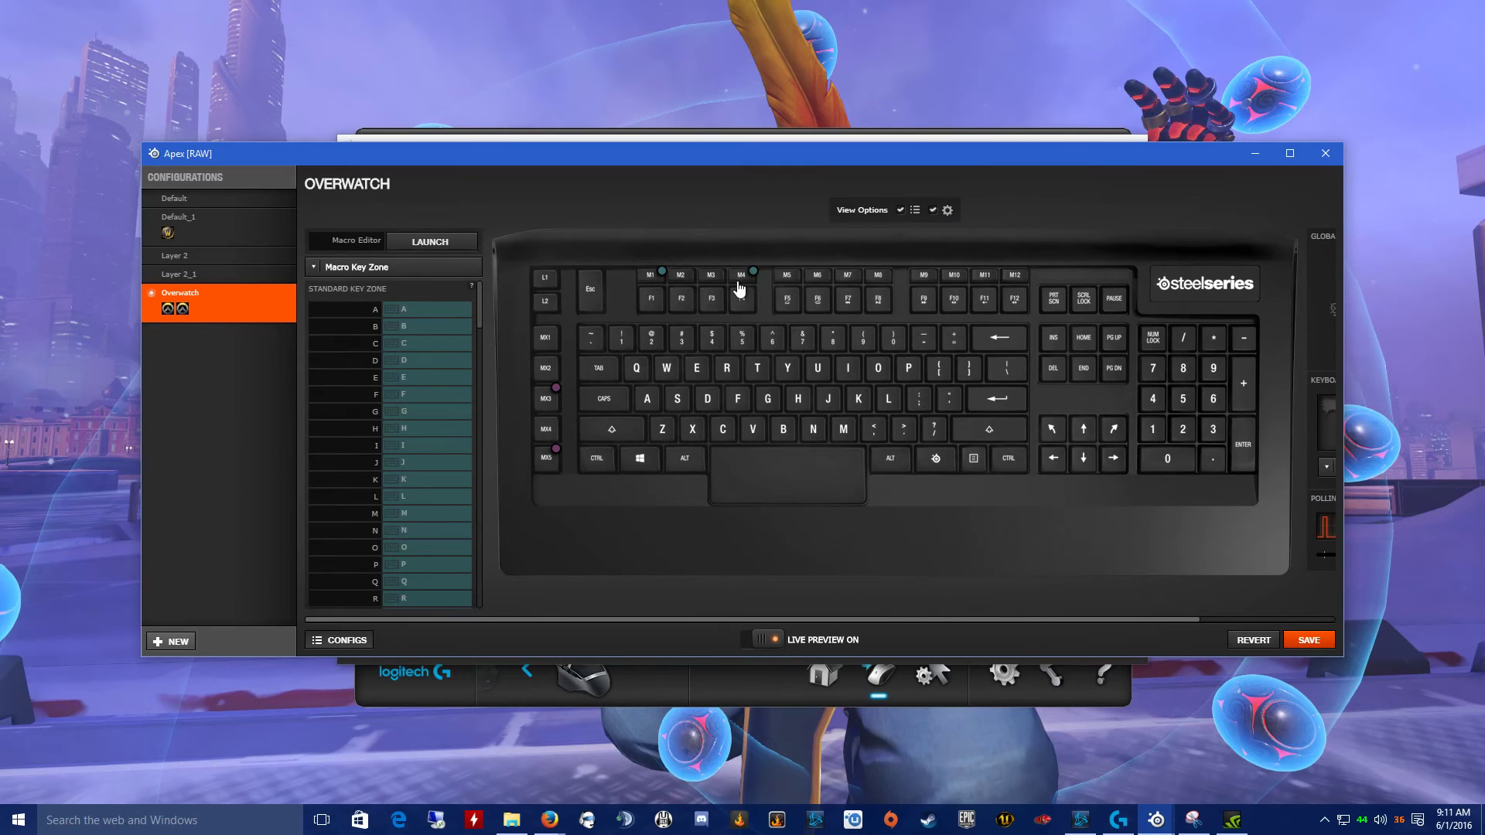
click(1308, 639)
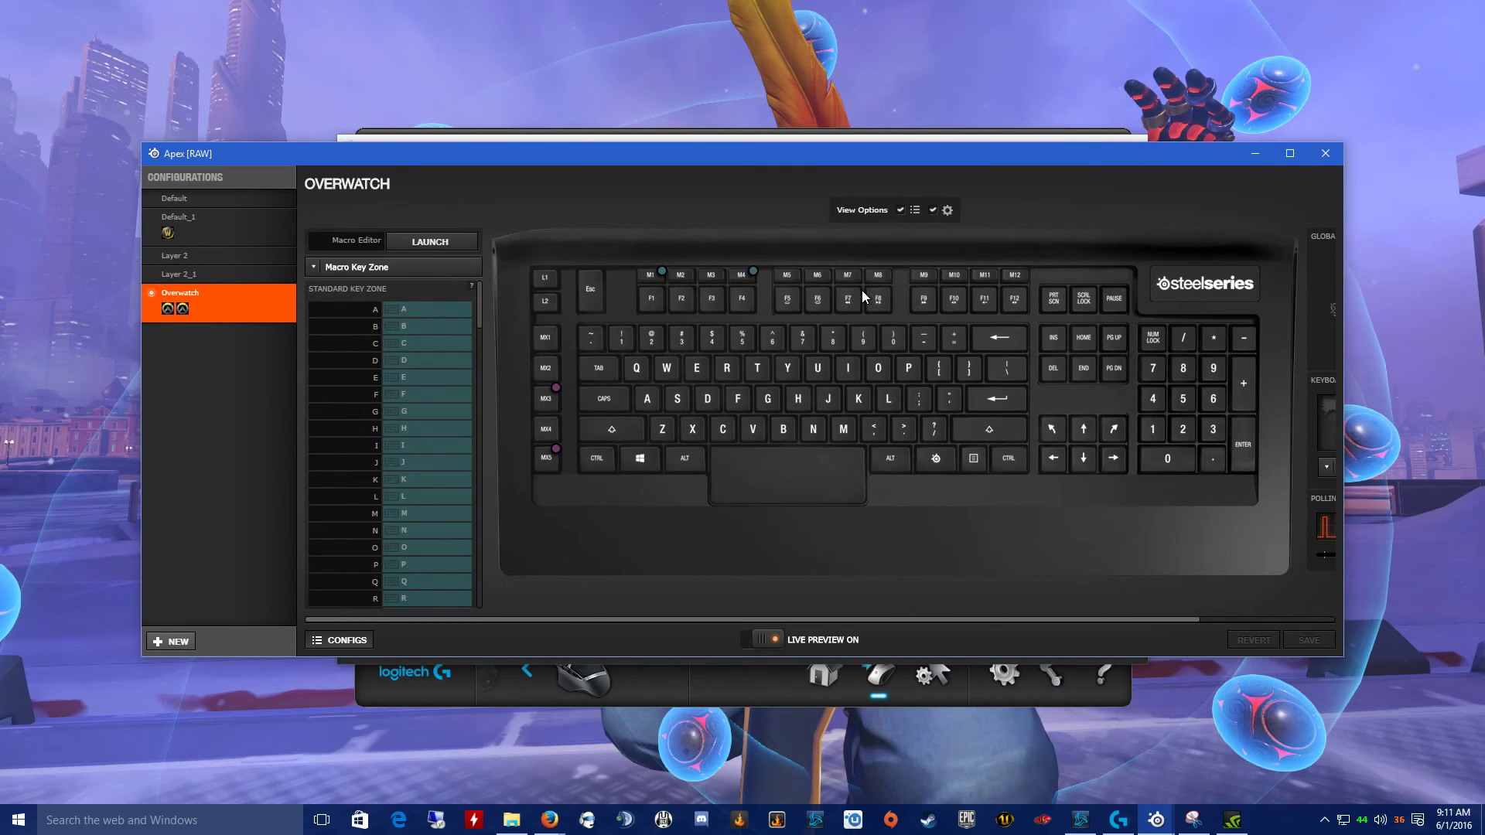
key(super+d)
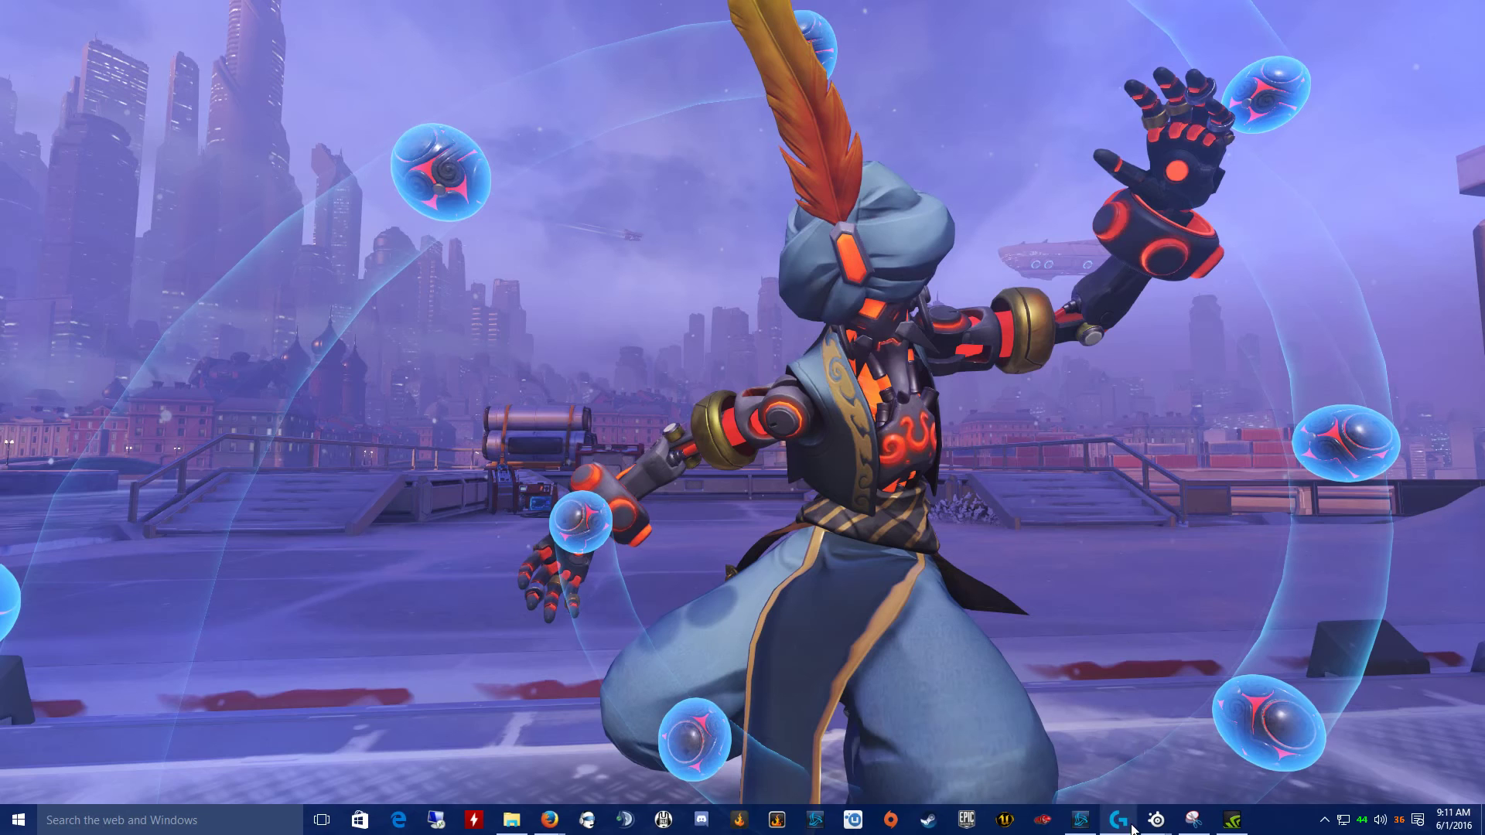
mouse_move(549, 820)
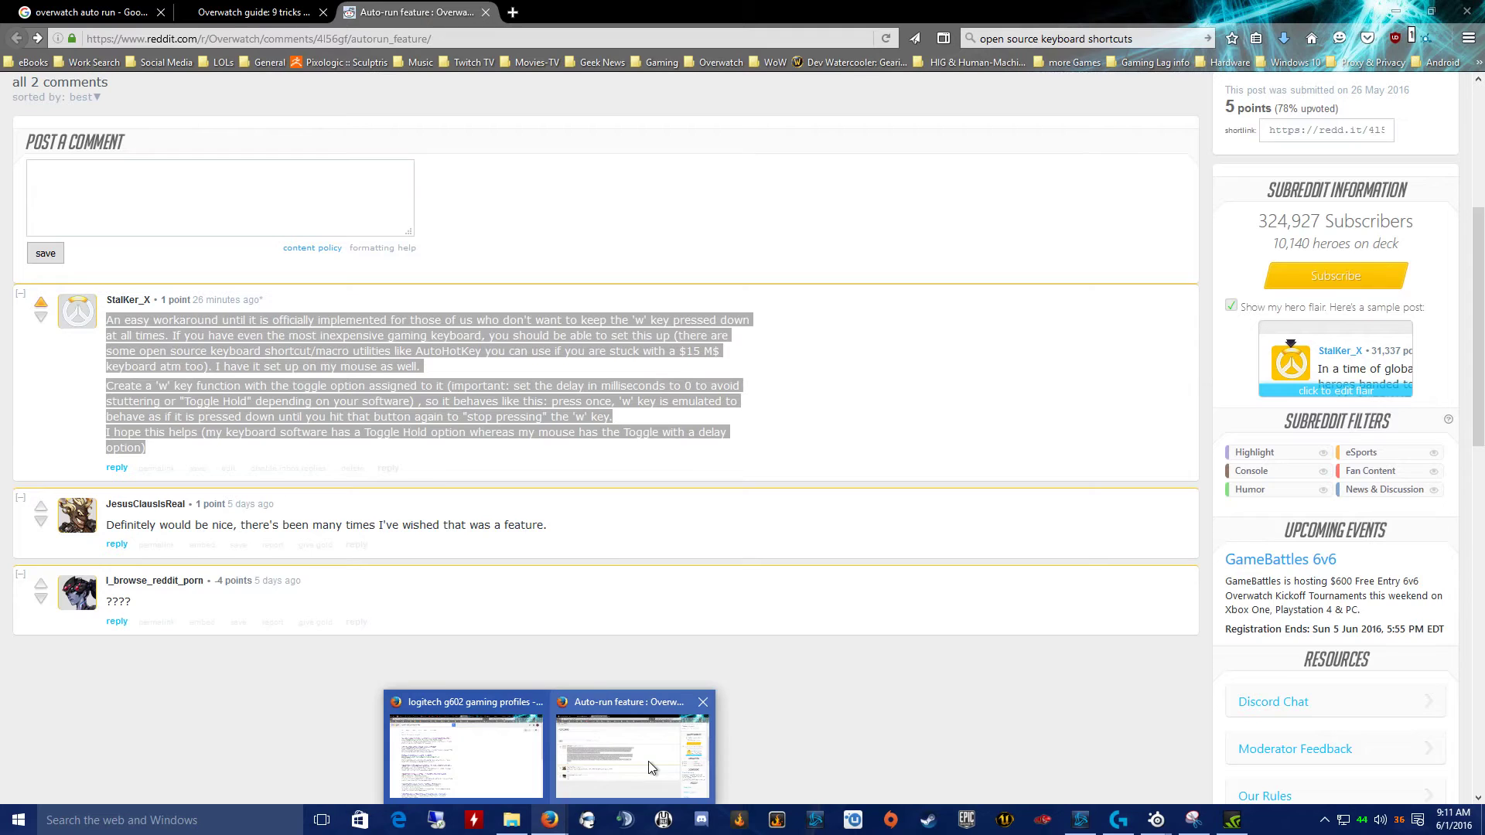
click(648, 762)
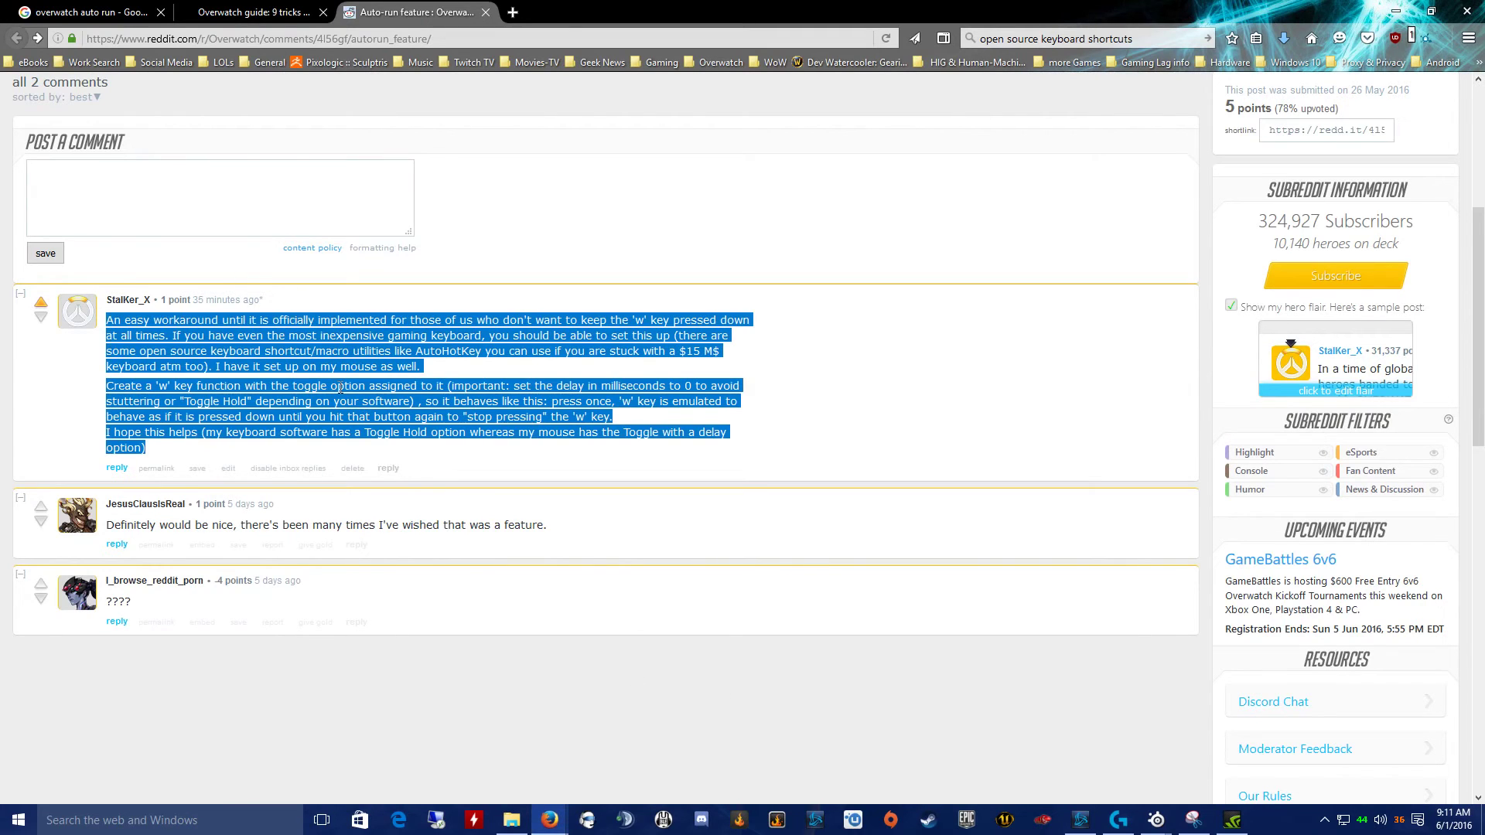